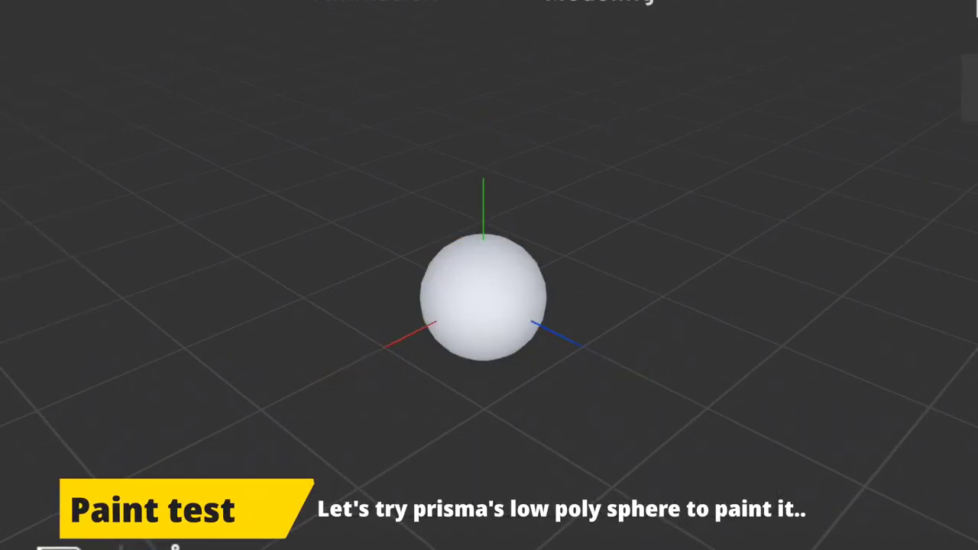
- Inspect the default cube and test-paint a dab on its corner
scroll(471, 287, "up", 5)
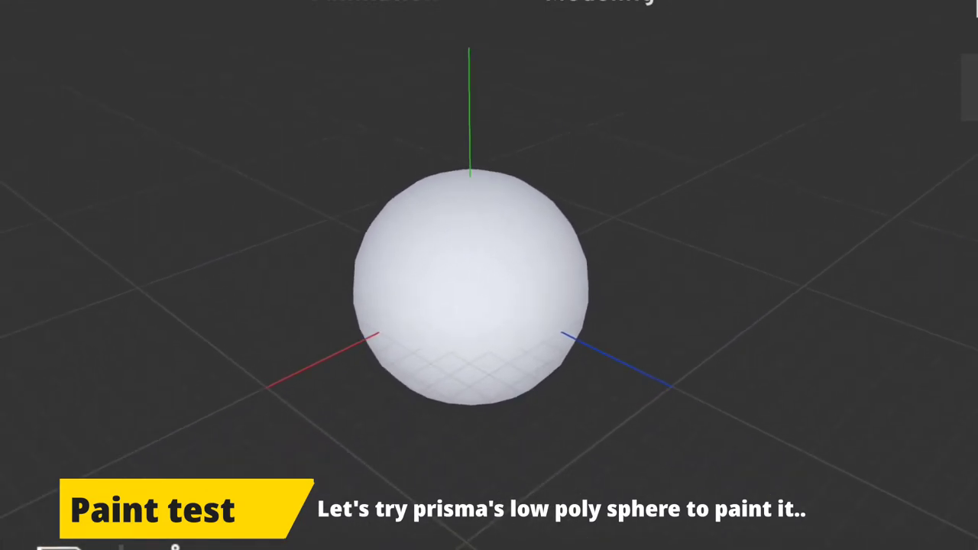
left_click(486, 302)
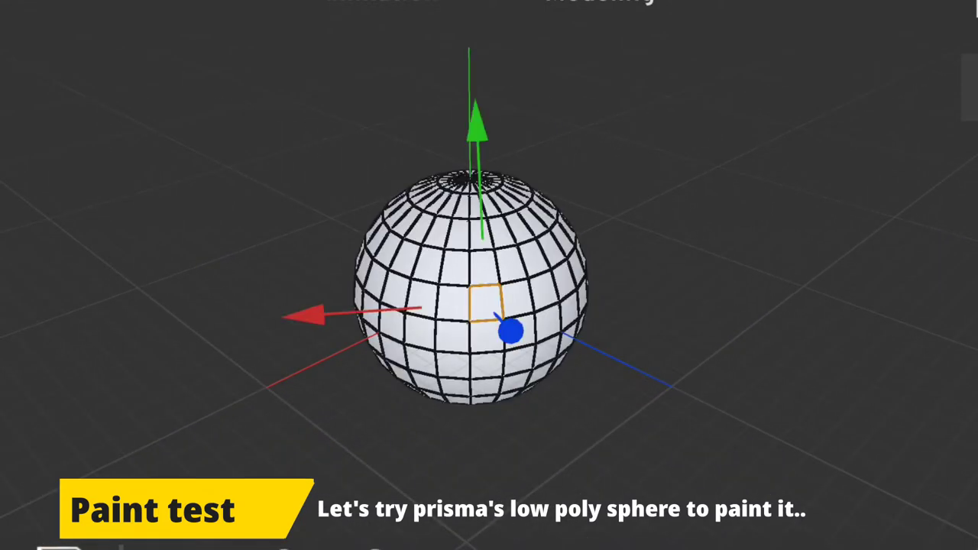
mouse_move(489, 344)
left_mouse_down()
mouse_move(612, 252)
mouse_move(657, 336)
mouse_move(558, 364)
left_mouse_up()
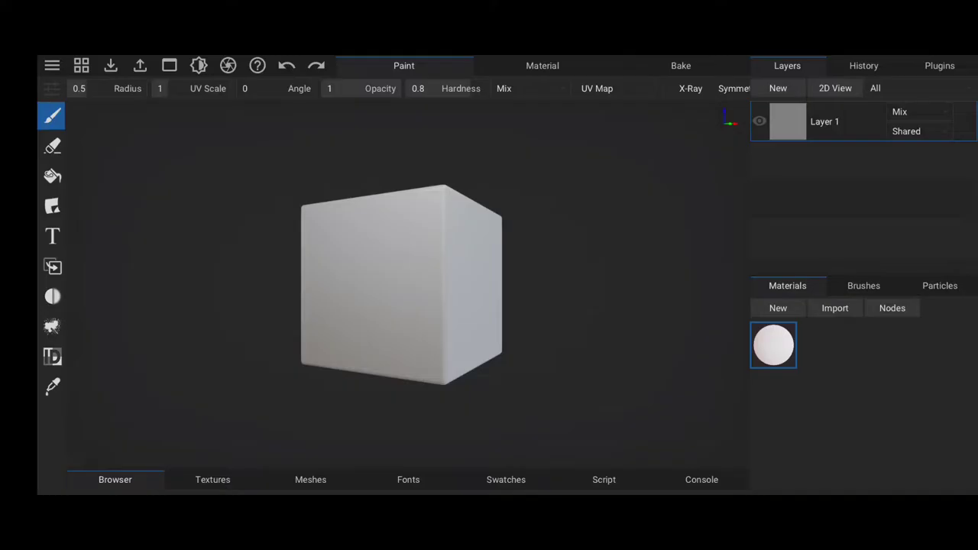
left_click(311, 357)
mouse_move(397, 275)
right_mouse_down()
mouse_move(535, 275)
mouse_move(428, 275)
right_mouse_up()
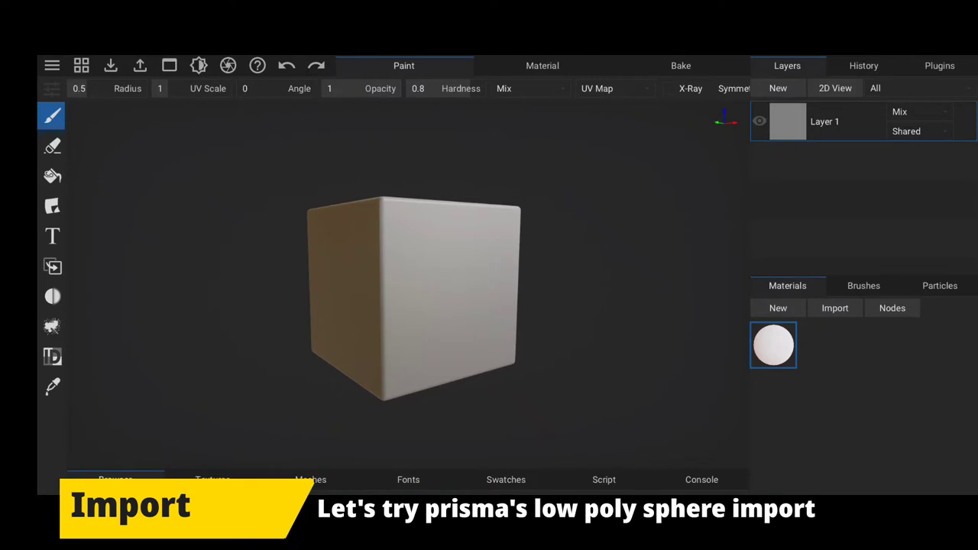
- Import the Prisma low-poly sphere in place of the cube and inspect its facets
left_click(564, 277)
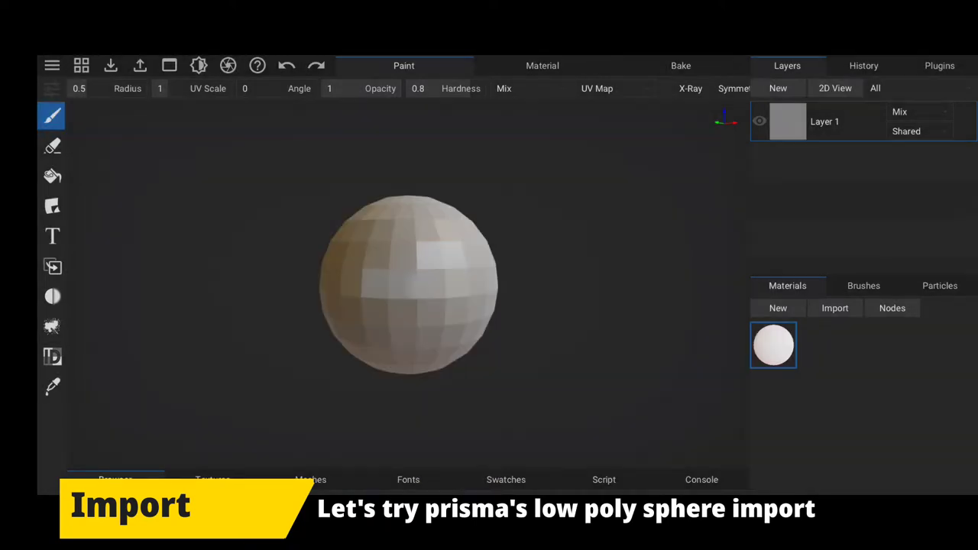
right_click_drag(409, 284, 645, 285)
scroll(408, 284, "down", 1)
scroll(408, 284, "down", 2)
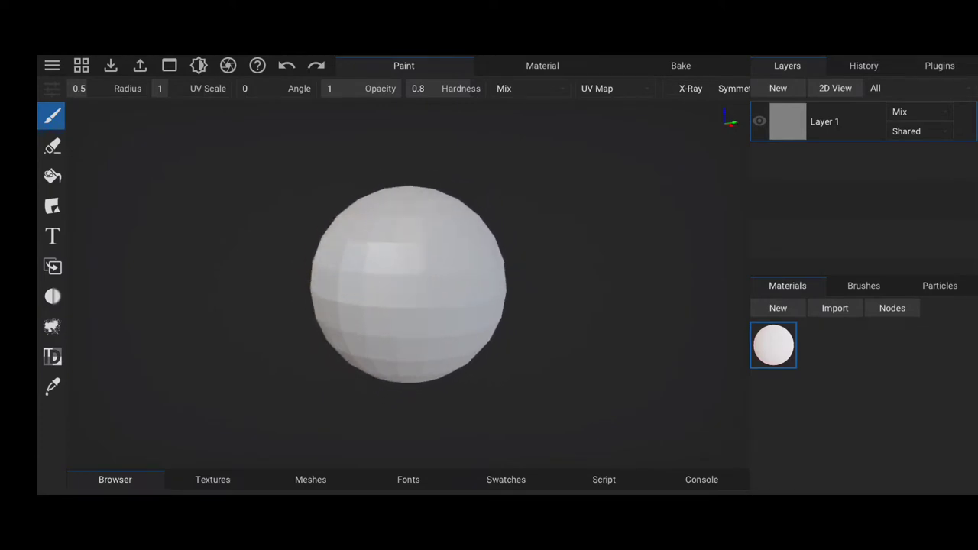
scroll(408, 284, "down", 2)
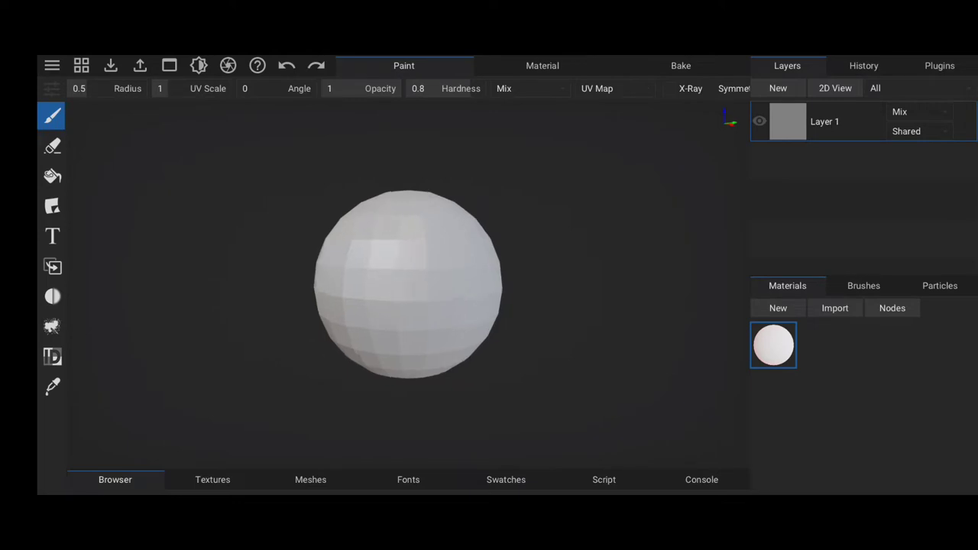
right_click_drag(408, 284, 418, 277)
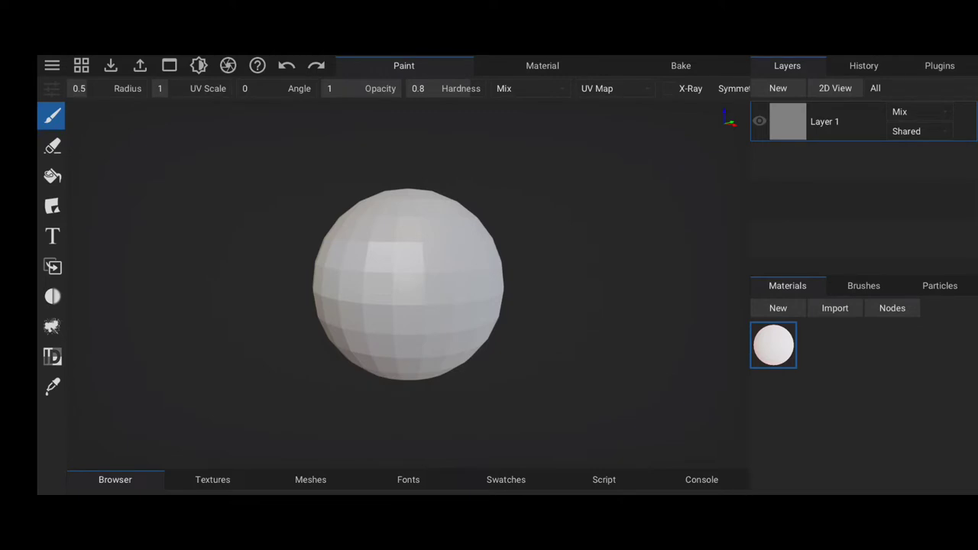
scroll(408, 284, "up", 1)
scroll(408, 284, "up", 1)
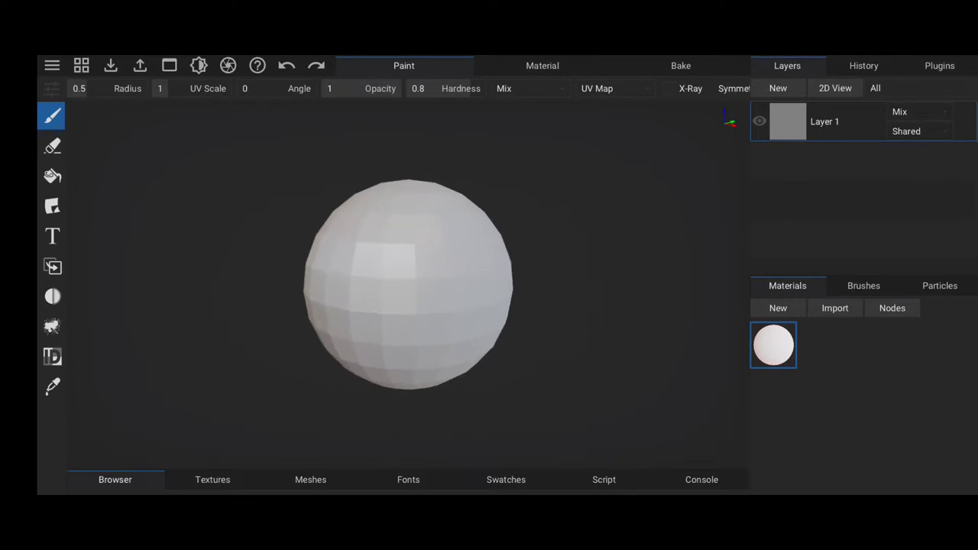
- Create Material 2 and set its RGB node colour to green (0.42, 0.8, 0.27)
left_click(778, 308)
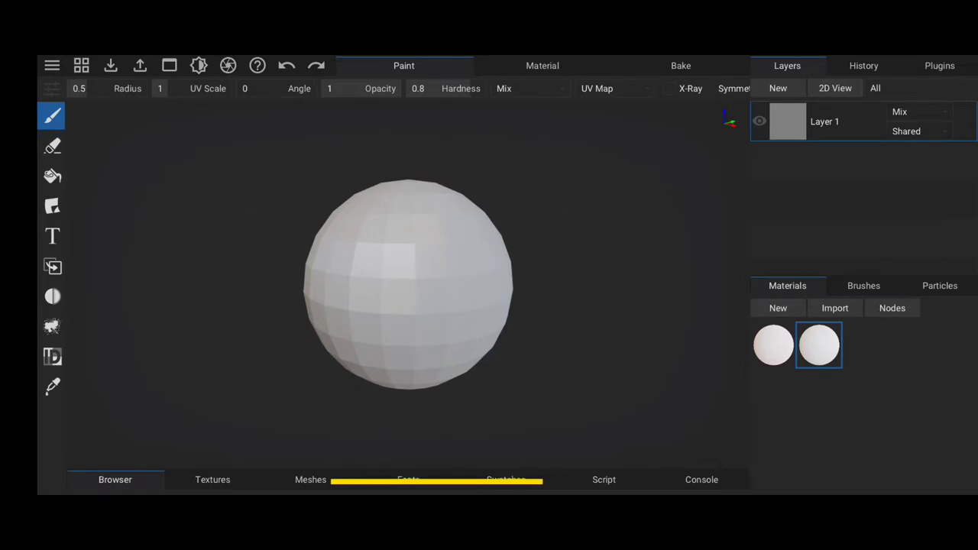
left_click(891, 308)
mouse_move(500, 267)
left_mouse_down()
mouse_move(468, 256)
mouse_move(478, 264)
left_mouse_up()
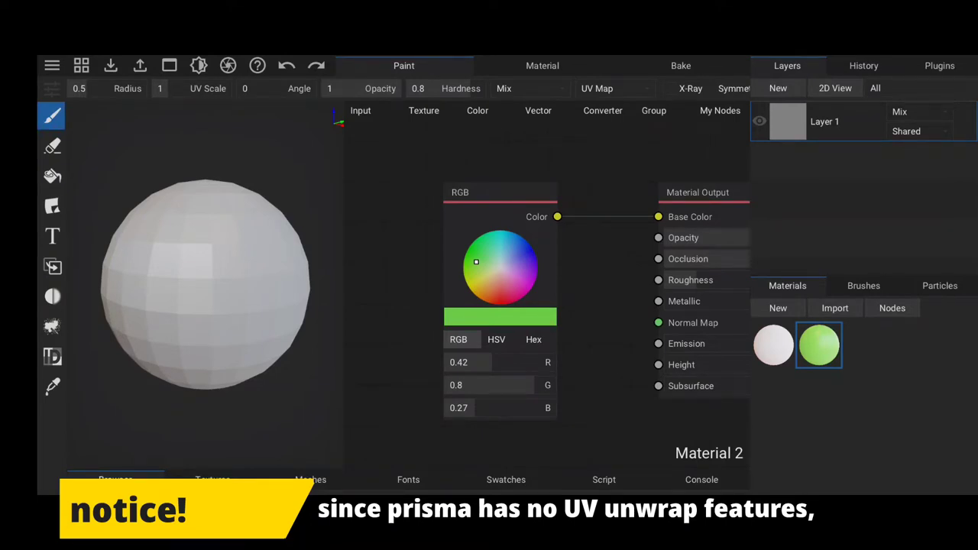
key("Tab")
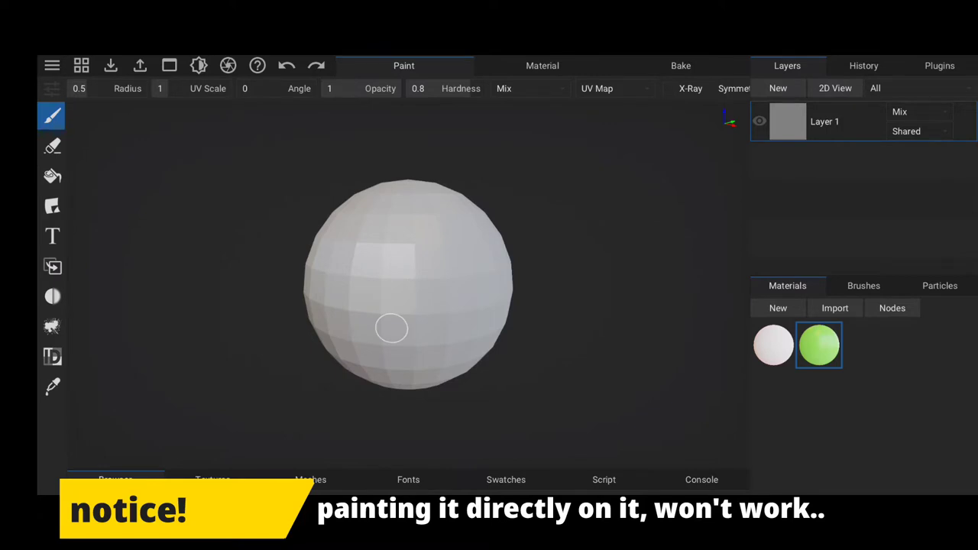
- Add a new empty paint layer and check the green sphere's shading from a few angles
left_click(778, 88)
left_click(819, 114)
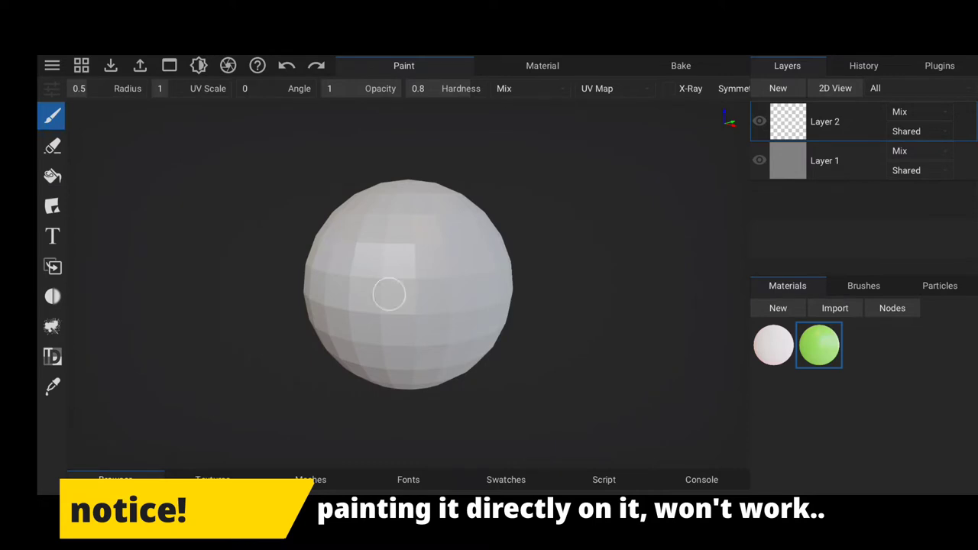
scroll(366, 266, "up", 1)
scroll(366, 267, "up", 2)
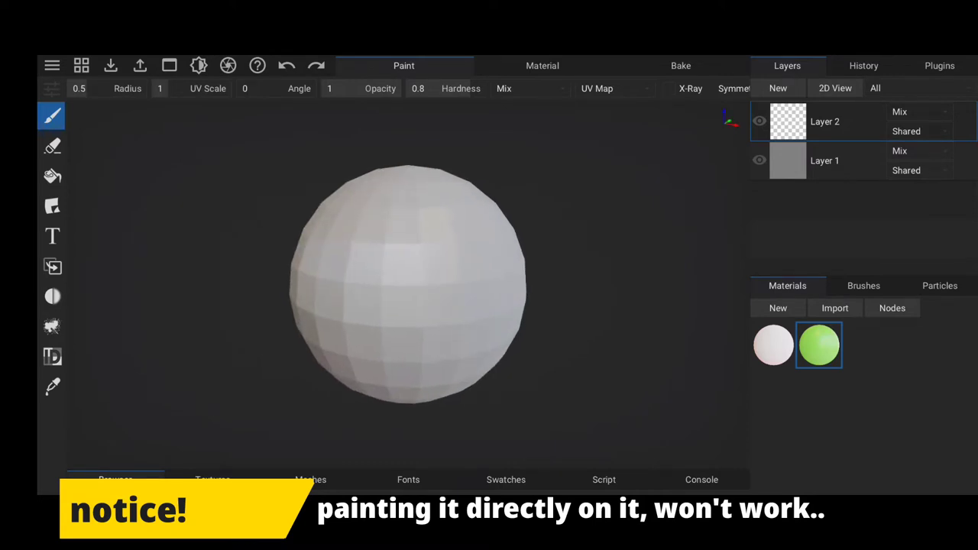
right_click_drag(382, 284, 474, 272)
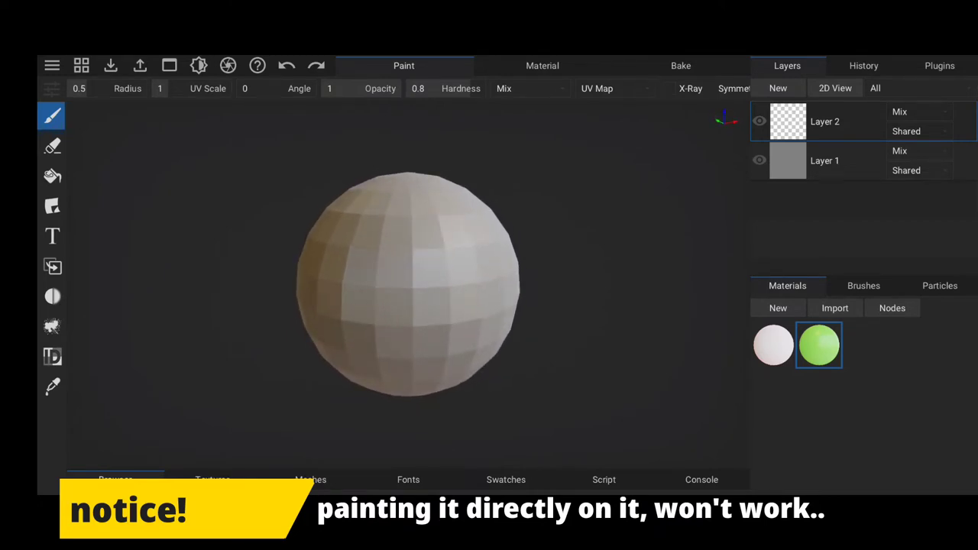
right_click_drag(393, 321, 448, 312)
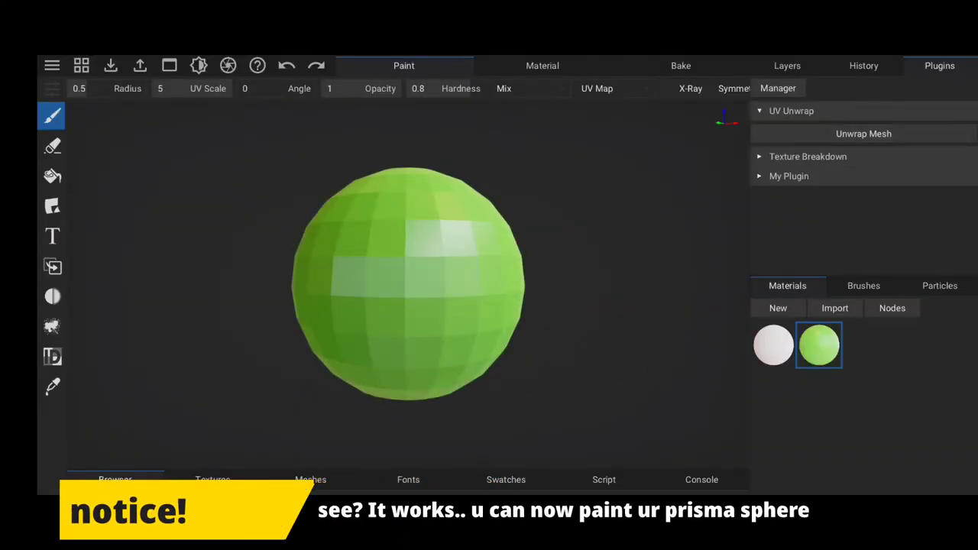
- Show the 2D UV view beside the sphere and fit the whole UV map into it
left_click(787, 65)
left_click(835, 88)
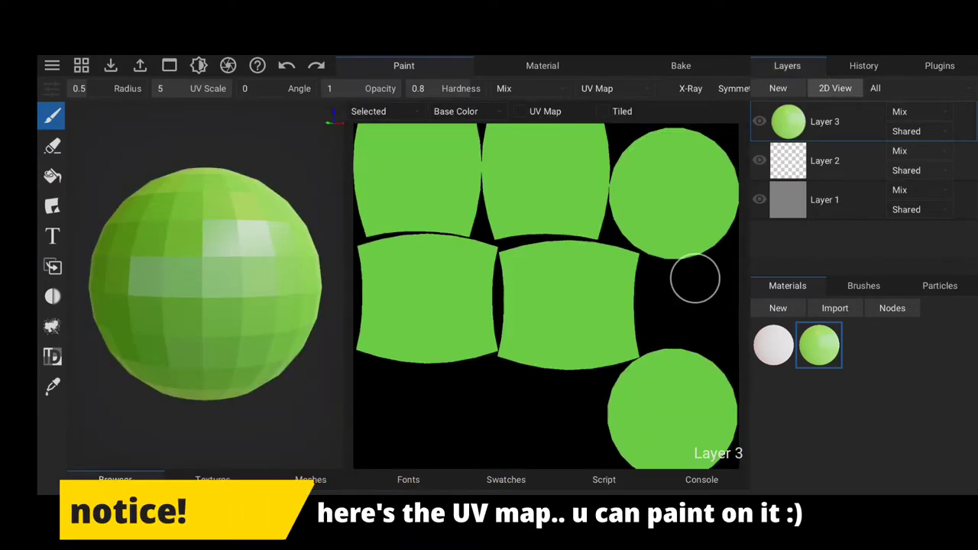
scroll(694, 278, "down", 4)
middle_click_drag(633, 308, 677, 297)
scroll(683, 299, "up", 1)
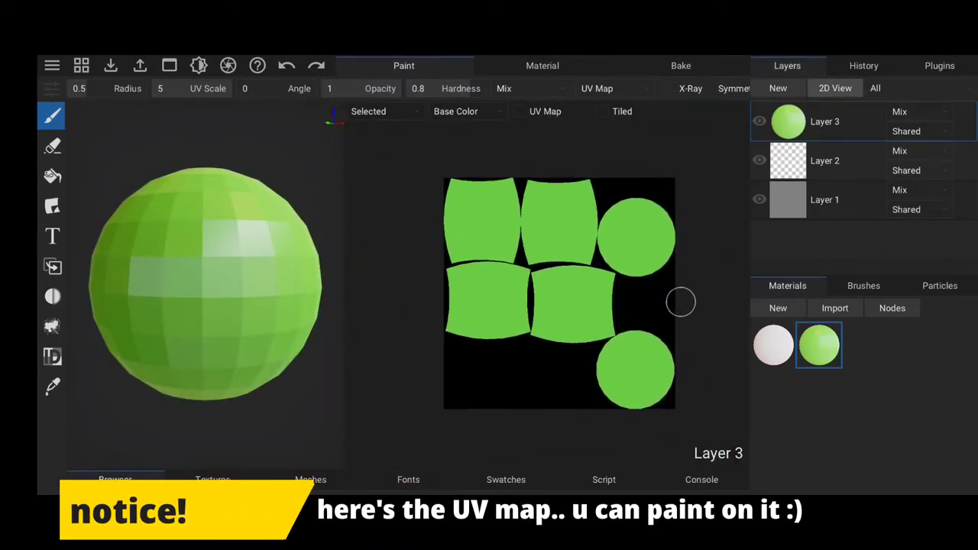
- Move Layer 2 above Layer 3, compare their maps, and close the 2D view
left_click(825, 160)
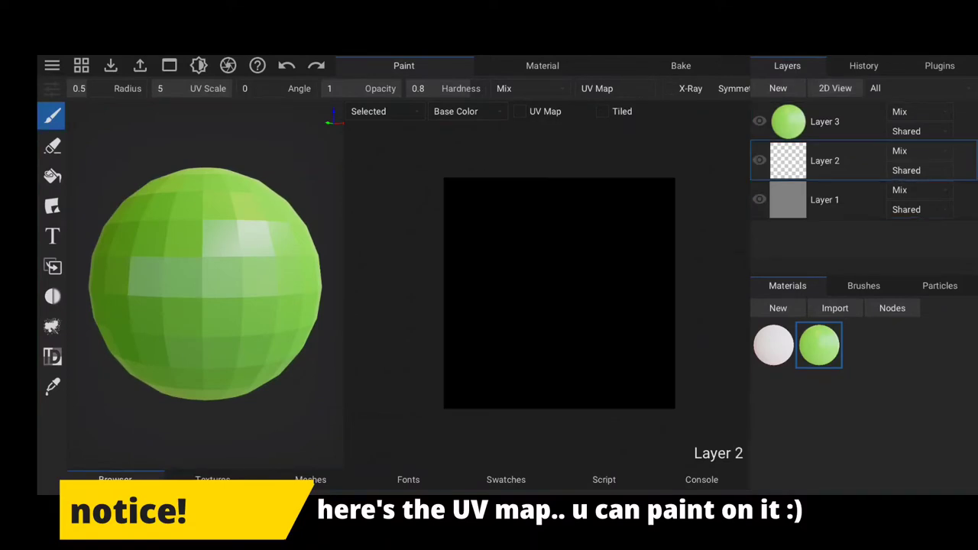
left_click_drag(788, 161, 774, 111)
left_click_drag(788, 160, 780, 114)
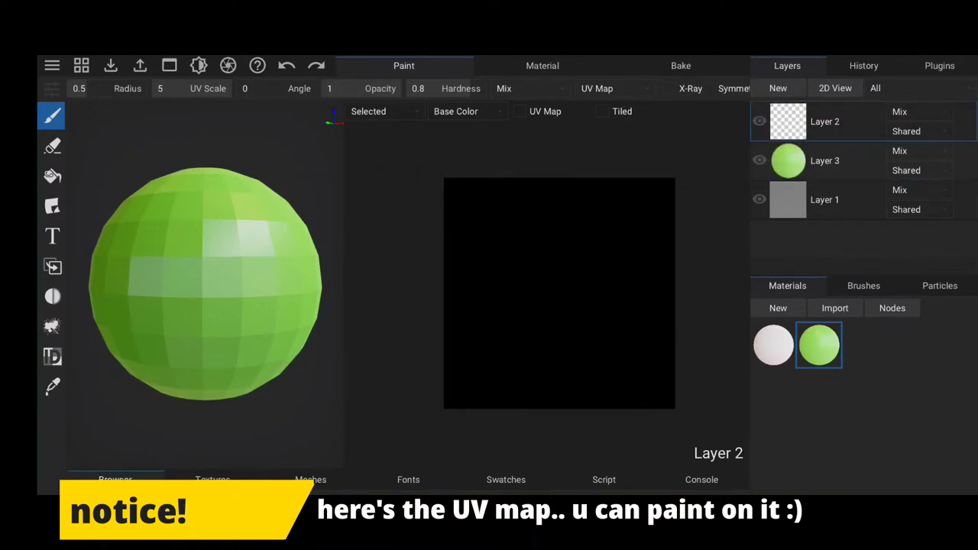
left_click(824, 161)
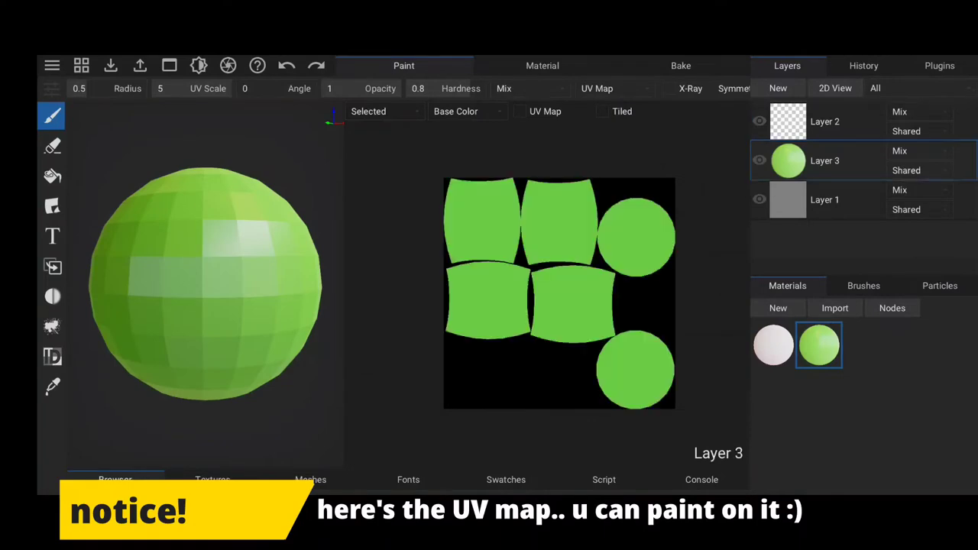
scroll(721, 291, "up", 2)
scroll(653, 286, "down", 2)
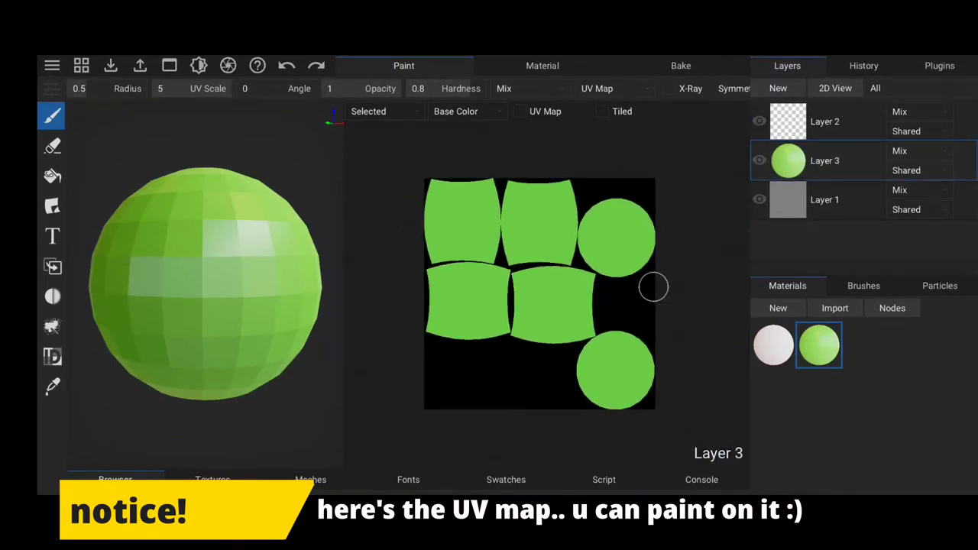
left_click(824, 122)
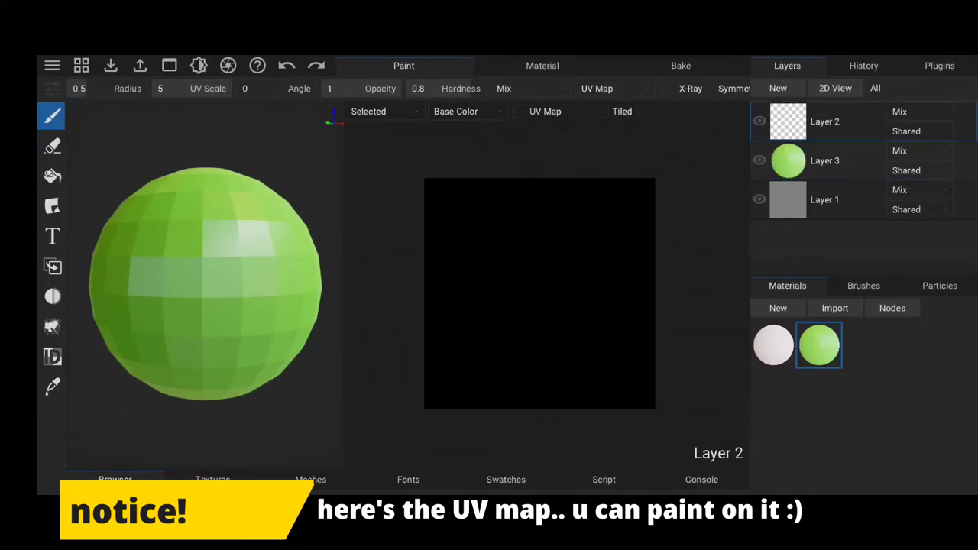
left_click(835, 88)
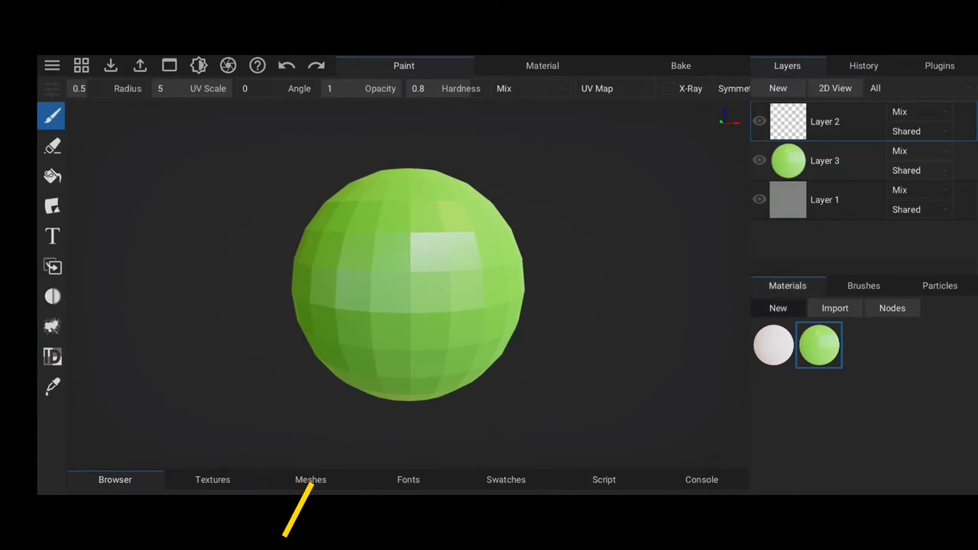
- Create orange Material 3 (0.8, 0.58, 0.33) and raise its roughness to 1
left_click(778, 308)
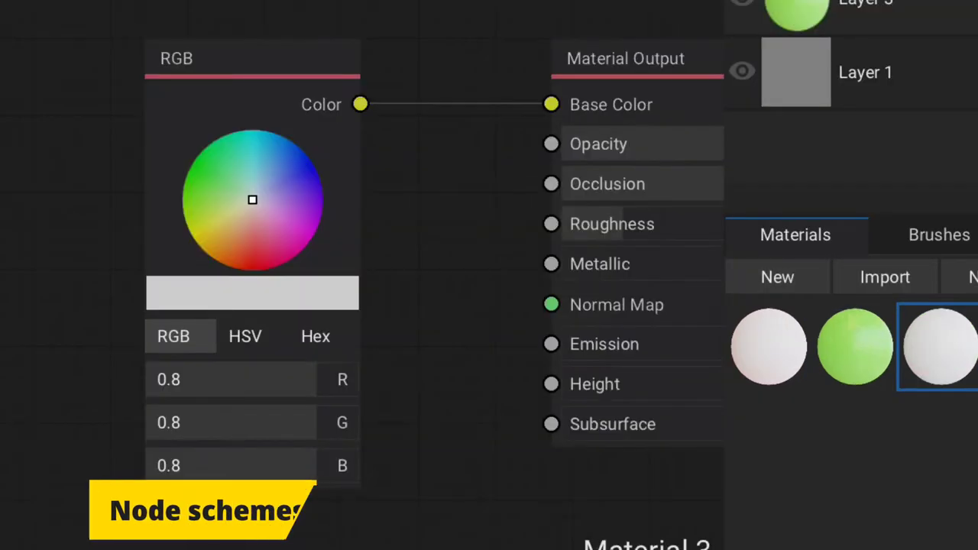
left_click(232, 233)
left_click_drag(232, 234, 231, 235)
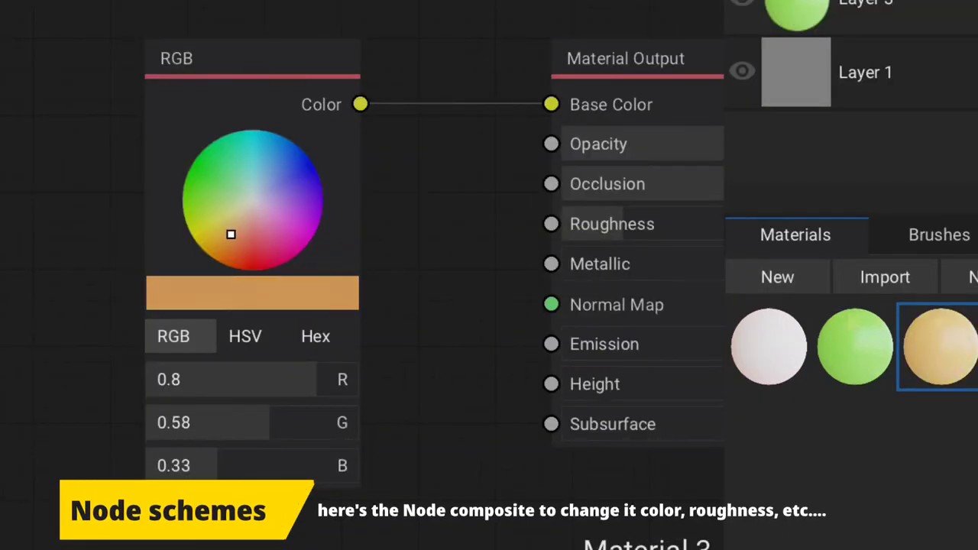
left_click_drag(612, 224, 635, 224)
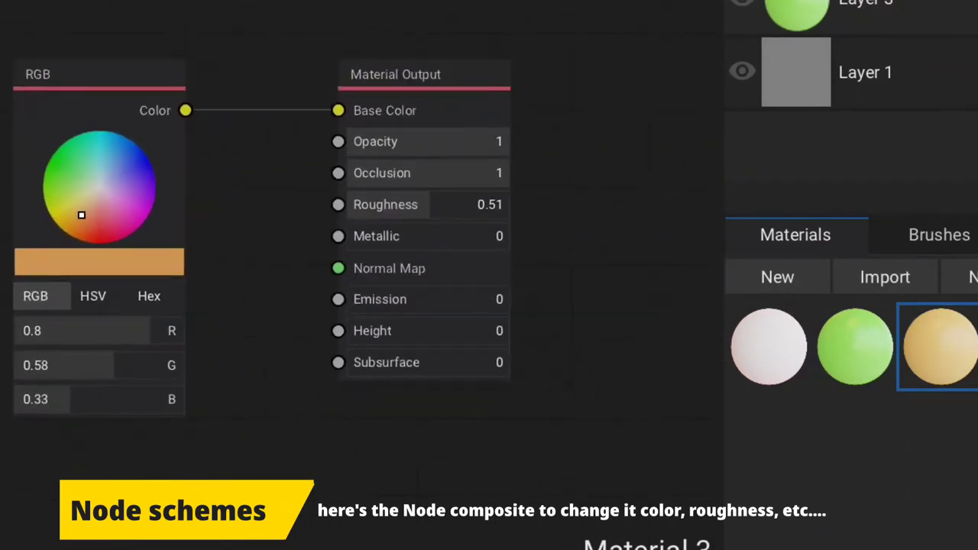
scroll(344, 252, "up", 2)
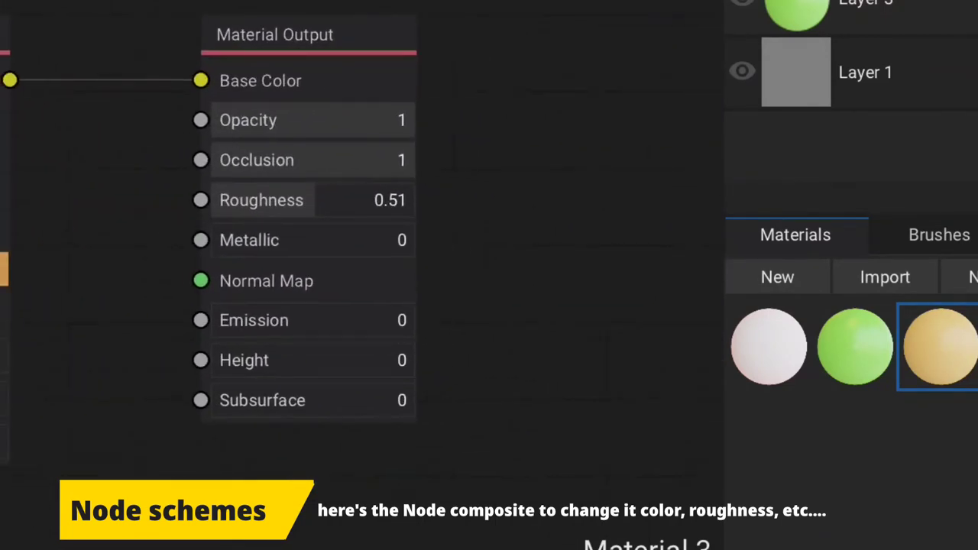
left_click_drag(314, 200, 408, 200)
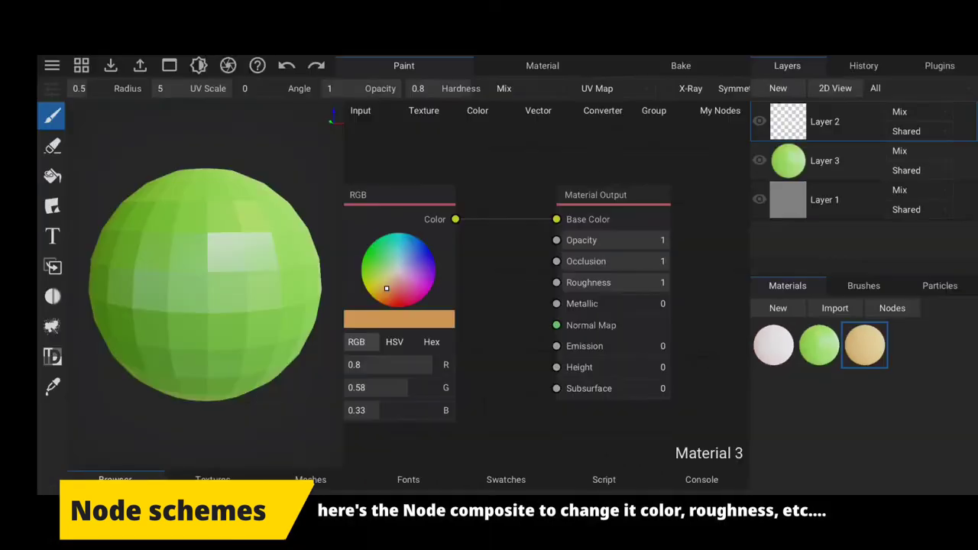
- Paint two orange patches on the front of the green sphere, filling their green gaps
key("Tab")
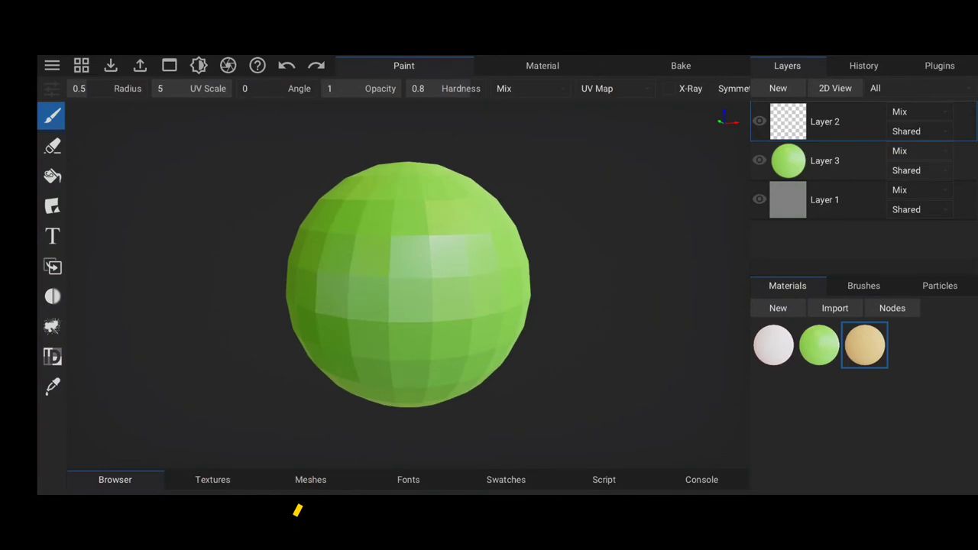
mouse_move(382, 210)
left_mouse_down()
mouse_move(411, 306)
mouse_move(328, 251)
mouse_move(349, 225)
mouse_move(386, 250)
mouse_move(356, 323)
mouse_move(378, 251)
left_mouse_up()
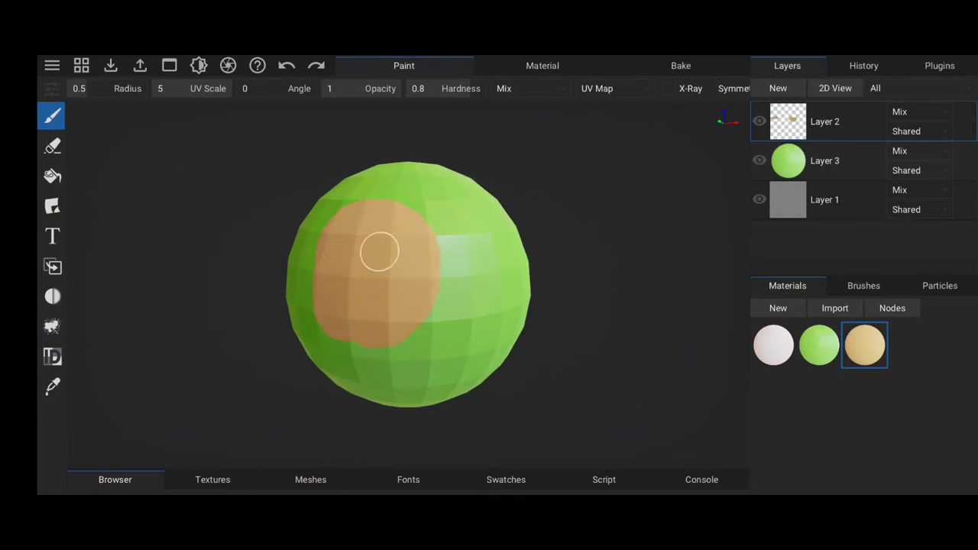
right_click_drag(377, 251, 264, 254)
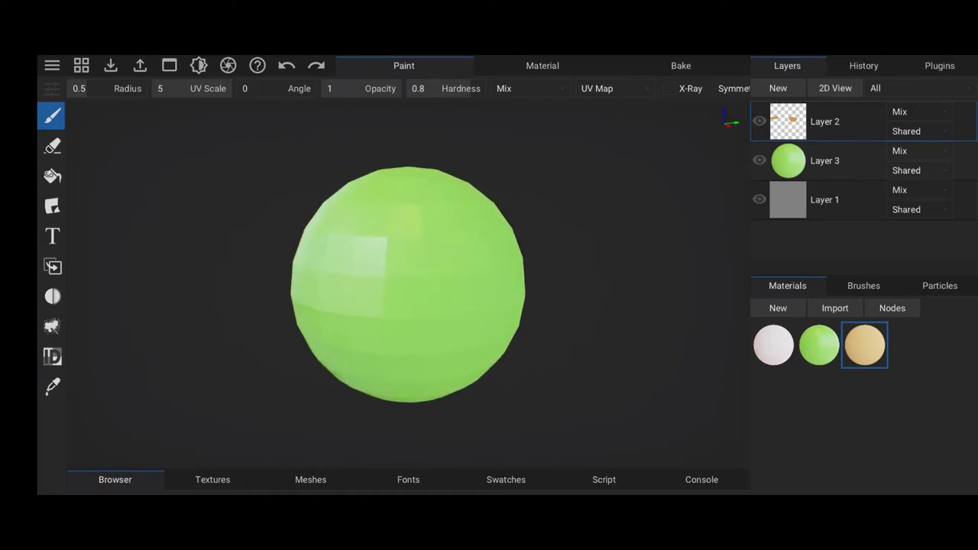
mouse_move(448, 284)
left_mouse_down()
mouse_move(321, 276)
mouse_move(400, 252)
left_mouse_up()
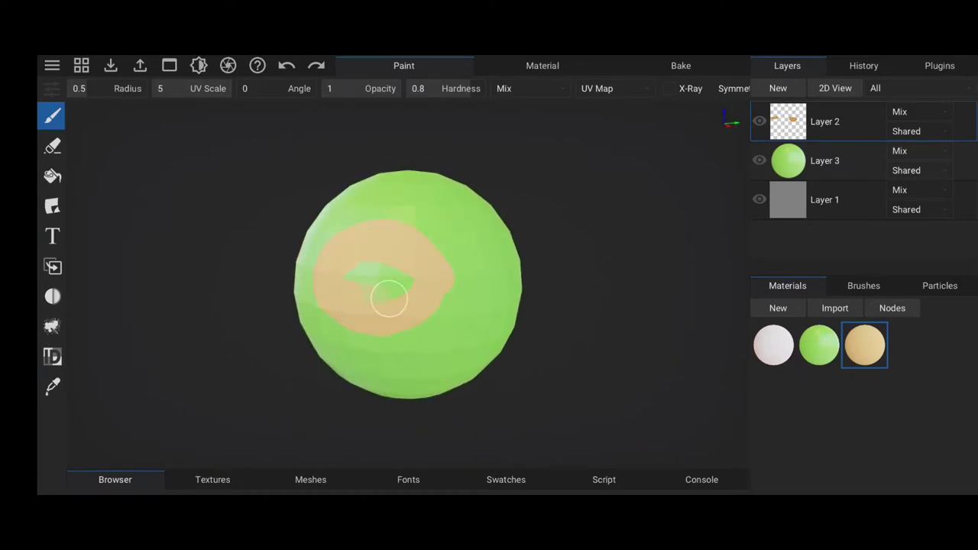
mouse_move(389, 299)
left_mouse_down()
mouse_move(349, 291)
mouse_move(370, 267)
left_mouse_up()
- Rotate the sphere and paint three more orange patches on other sides, including the centre
right_click_drag(353, 262, 260, 264)
mouse_move(396, 262)
left_mouse_down()
mouse_move(331, 284)
mouse_move(343, 288)
mouse_move(345, 275)
mouse_move(361, 288)
left_mouse_up()
right_click_drag(360, 288, 302, 288)
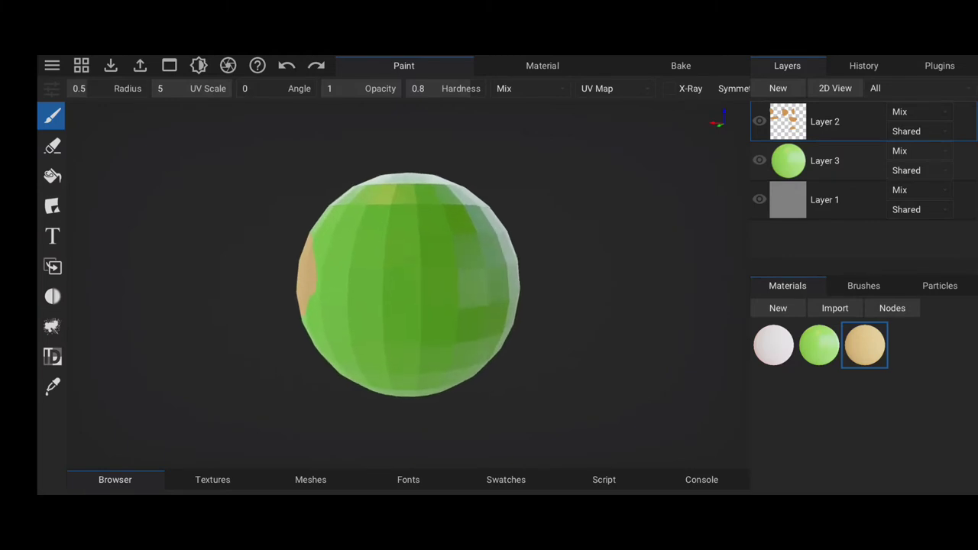
mouse_move(459, 295)
left_mouse_down()
mouse_move(380, 251)
mouse_move(438, 303)
mouse_move(365, 288)
mouse_move(376, 271)
left_mouse_up()
right_click_drag(415, 286, 305, 285)
mouse_move(458, 275)
left_mouse_down()
mouse_move(446, 264)
mouse_move(446, 305)
mouse_move(405, 304)
mouse_move(424, 277)
left_mouse_up()
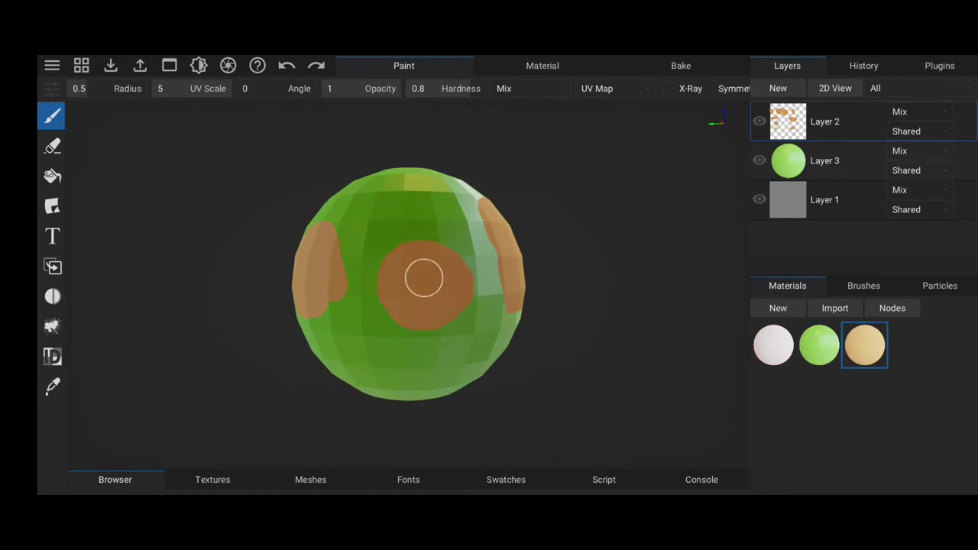
key("shift+Tab")
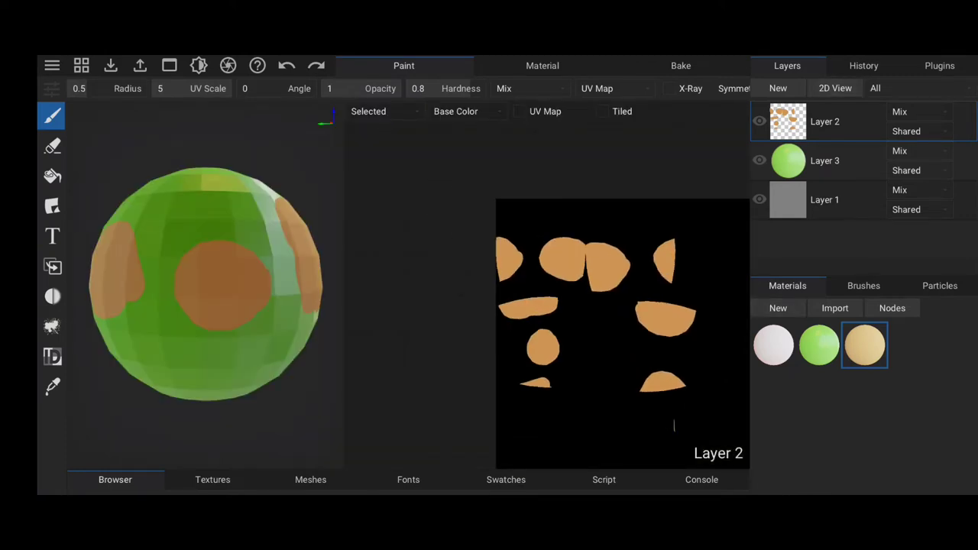
scroll(708, 277, "down", 2)
scroll(708, 277, "down", 2)
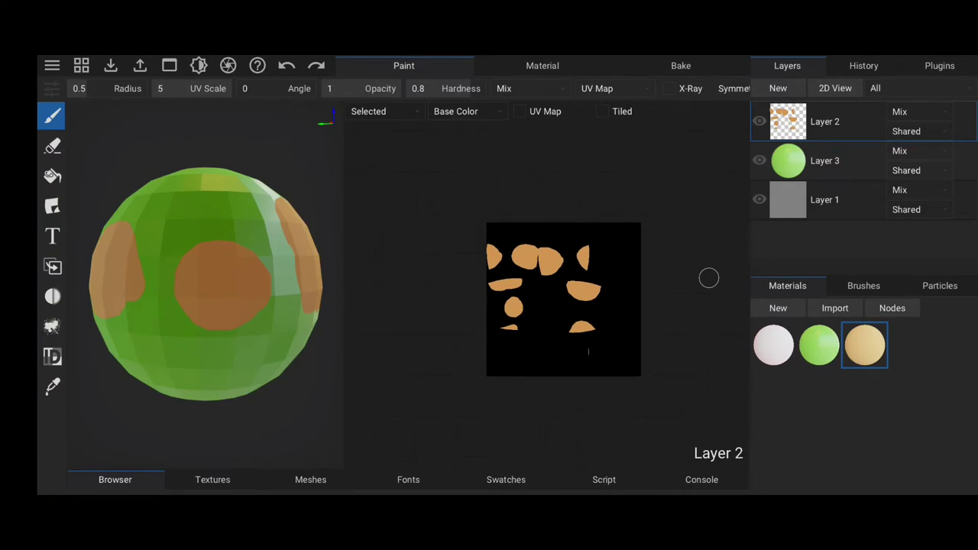
scroll(708, 277, "up", 4)
middle_click_drag(717, 291, 690, 274)
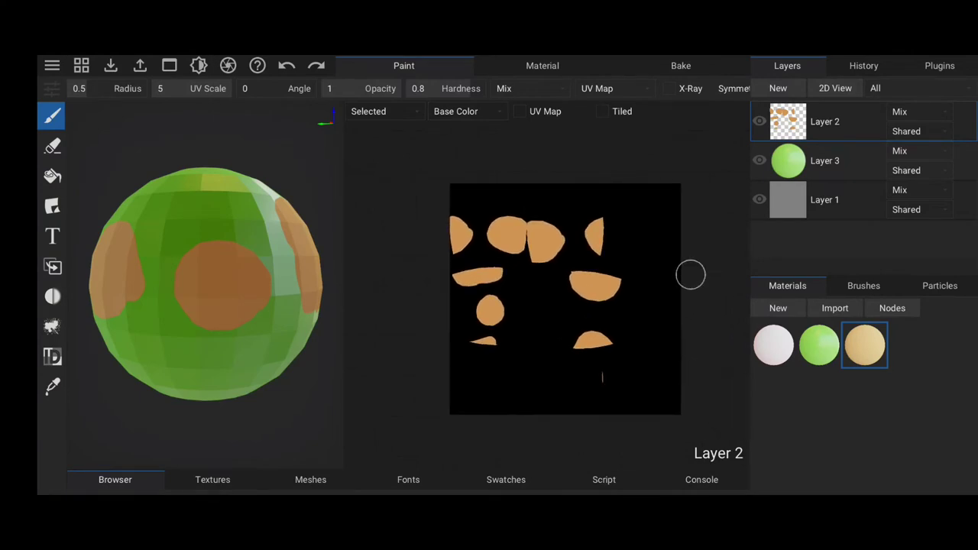
left_click(835, 88)
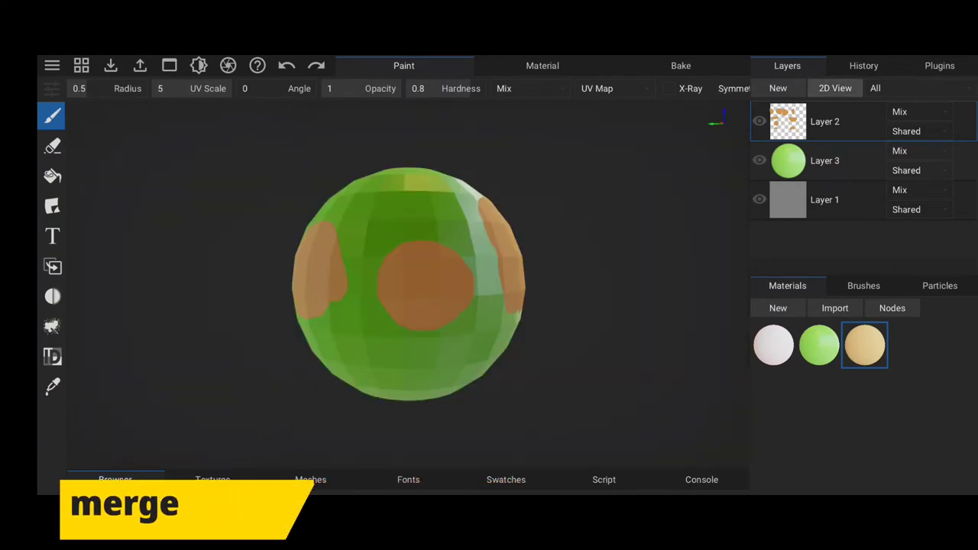
- Merge Layer 2 down into Layer 3, undoing an accidental Clear, and show its UV texture
right_click(799, 122)
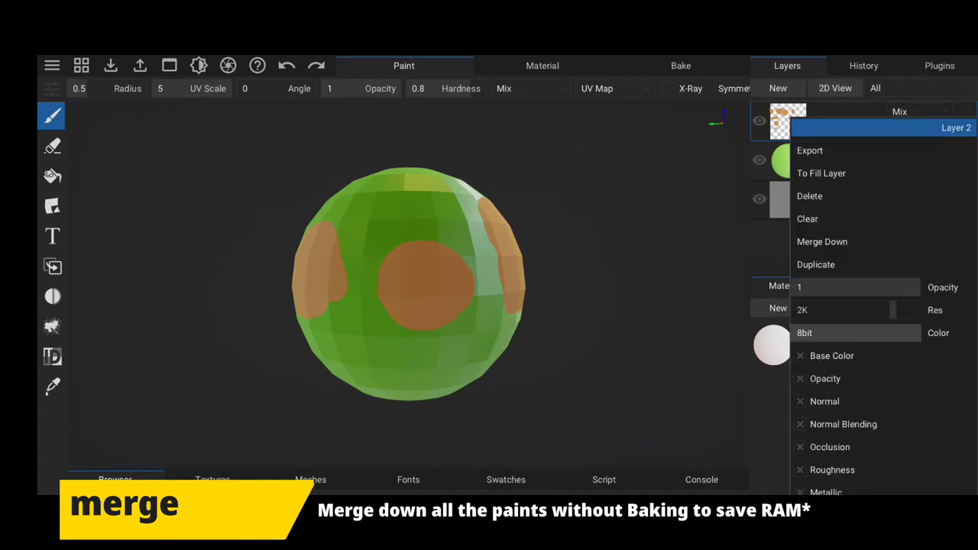
left_click(807, 218)
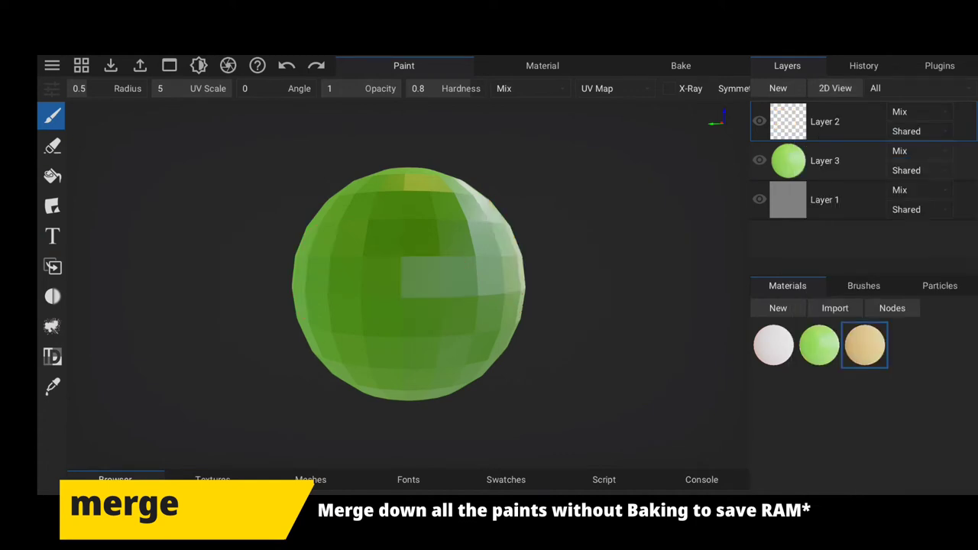
key("ctrl+z")
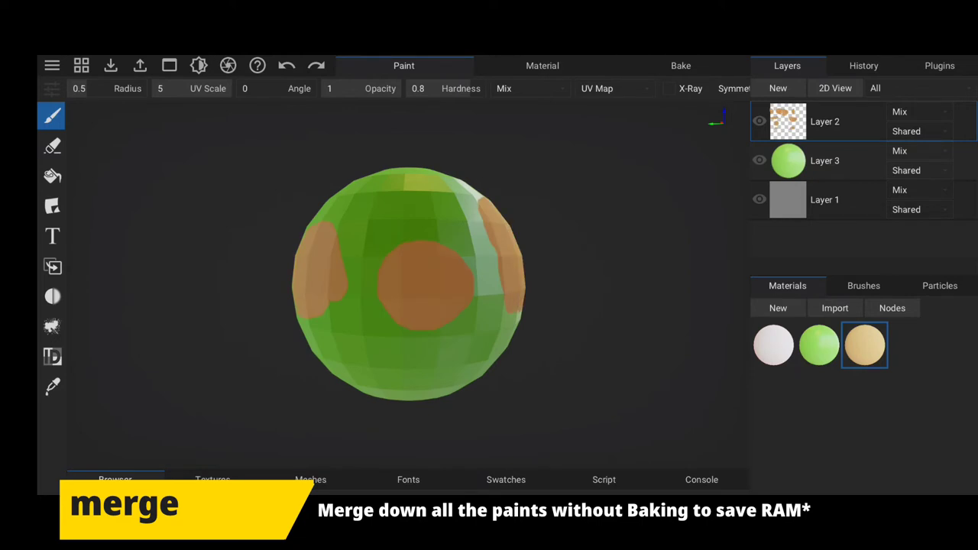
right_click(788, 121)
left_click(822, 238)
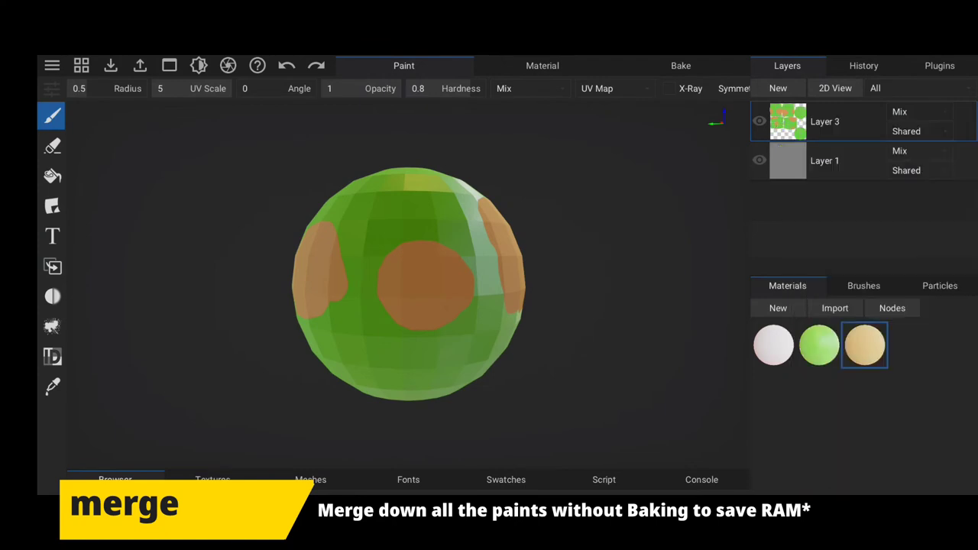
key("shift+Tab")
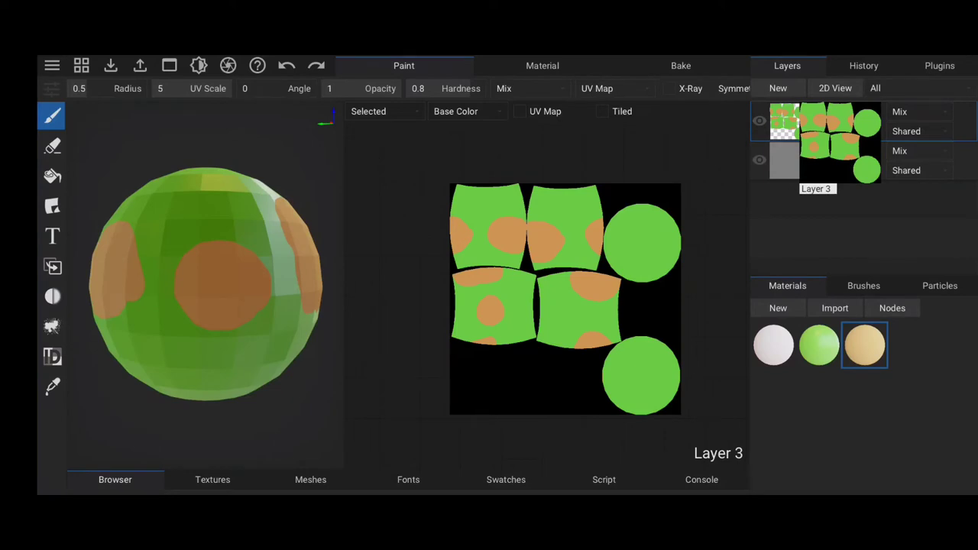
key("ctrl+shift+e")
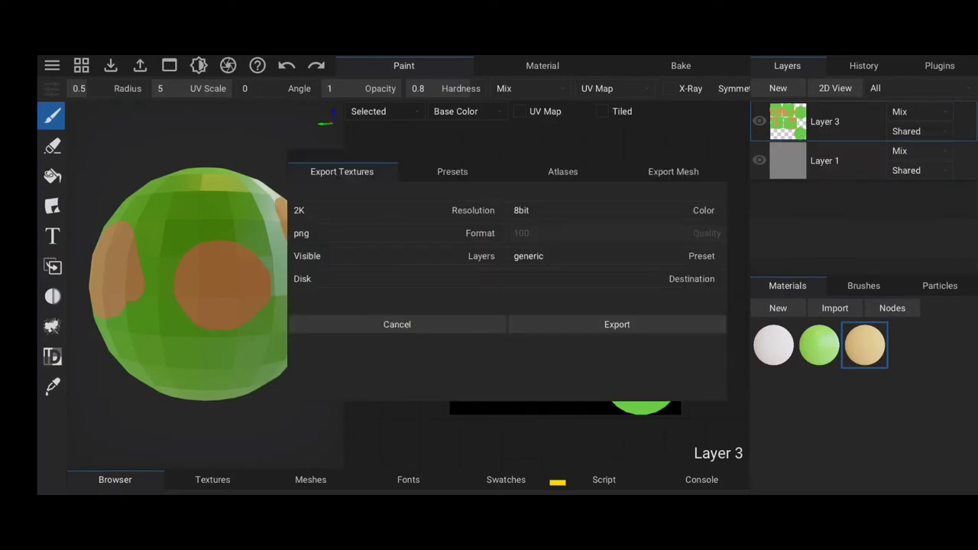
left_click(453, 171)
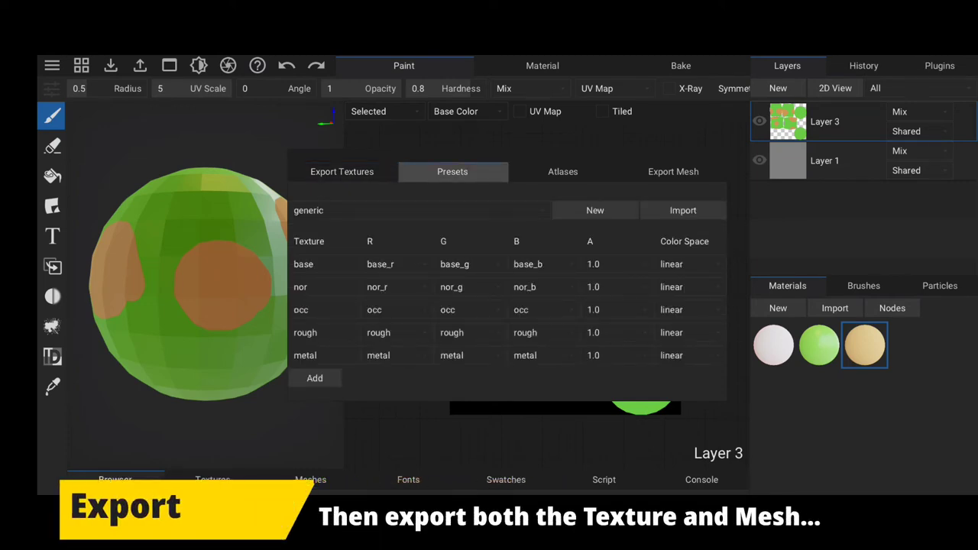
left_click(563, 171)
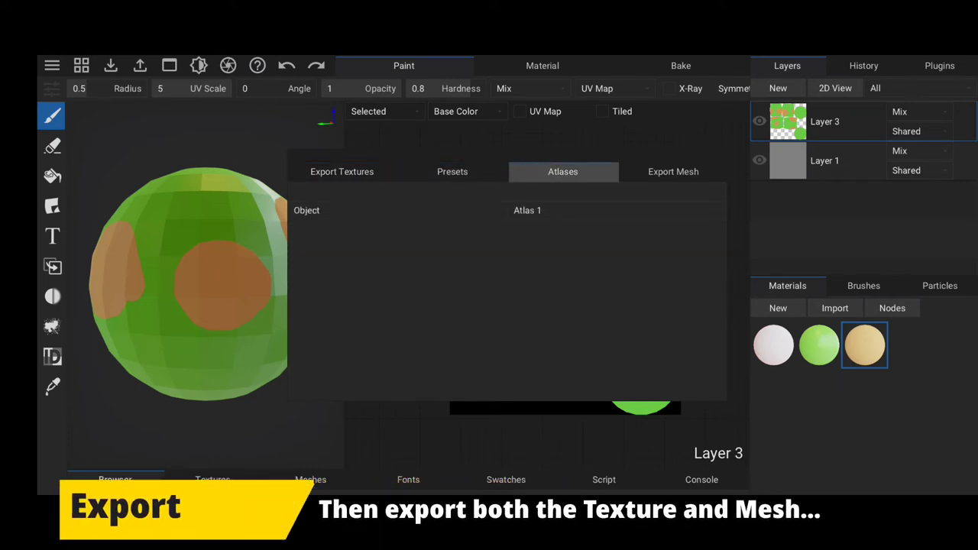
left_click(612, 211)
left_click(527, 230)
left_click(452, 171)
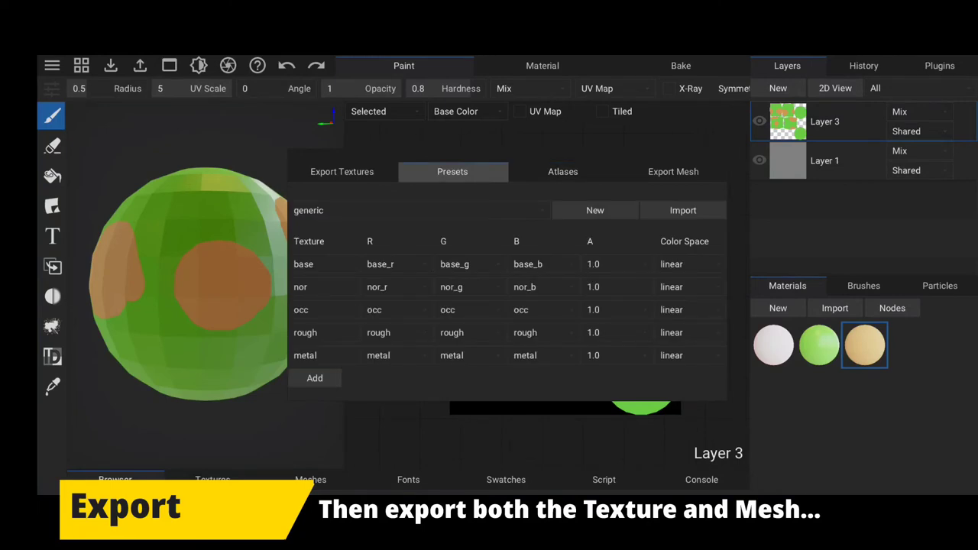
left_click(342, 171)
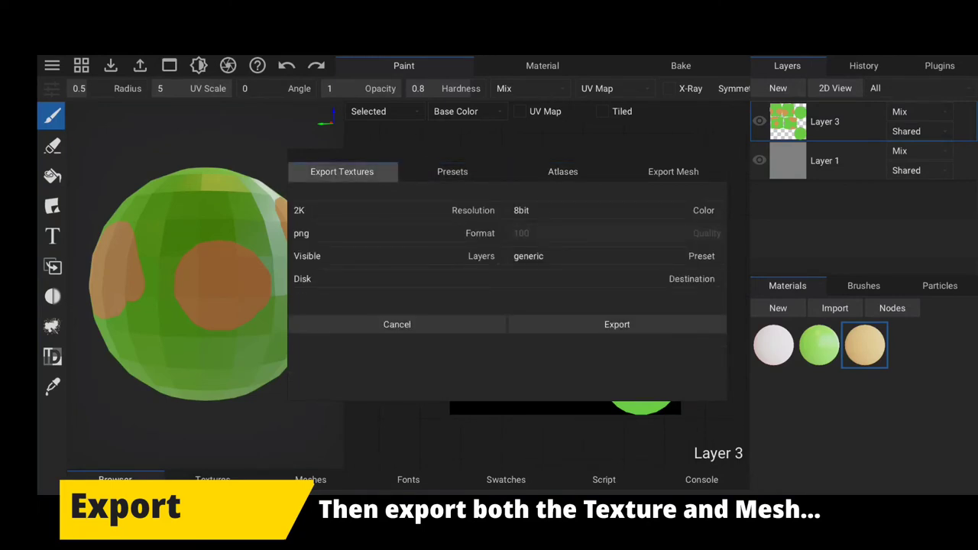
key("Escape")
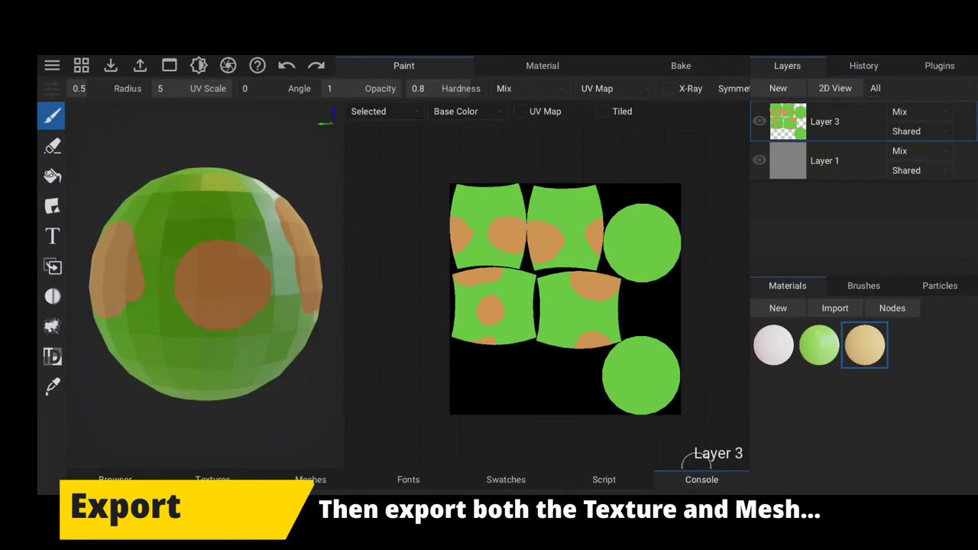
- Close the 2D texture view and reopen the 2K PNG texture export settings
left_click(835, 88)
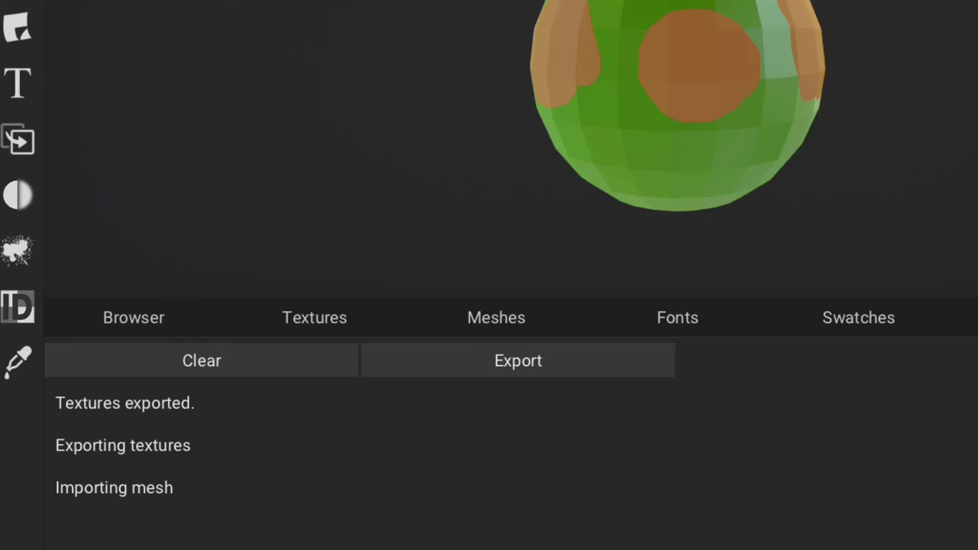
key("ctrl+shift+e")
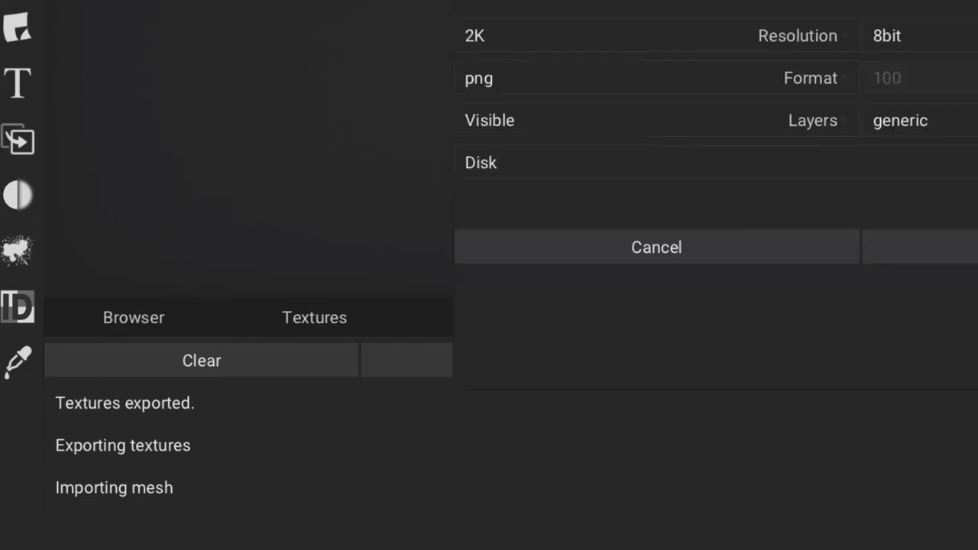